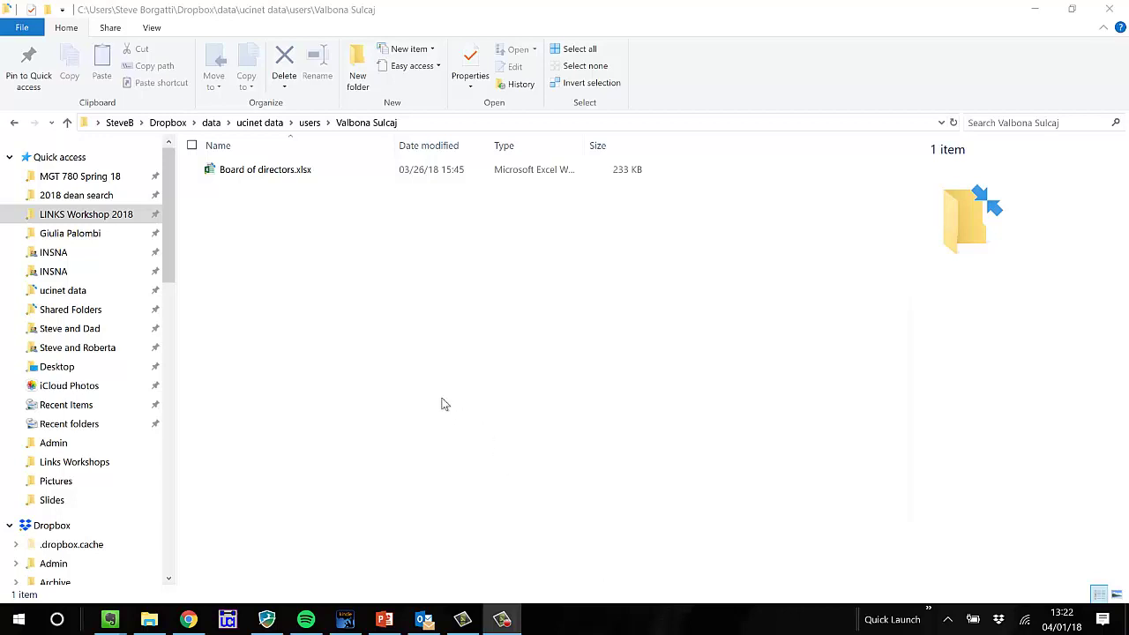
- Open Board of directors.xlsx from File Explorer in Excel
double_click(245, 170)
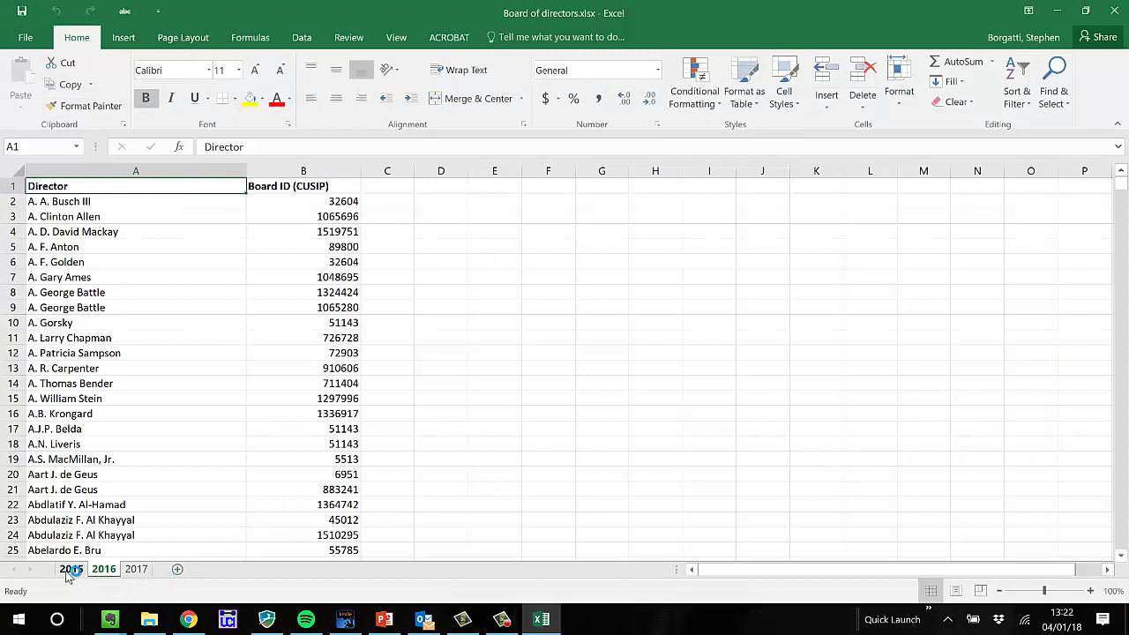
- Look through the 2015, 2016 and 2017 director sheets, inspecting a 2015 ticker entry
left_click(68, 571)
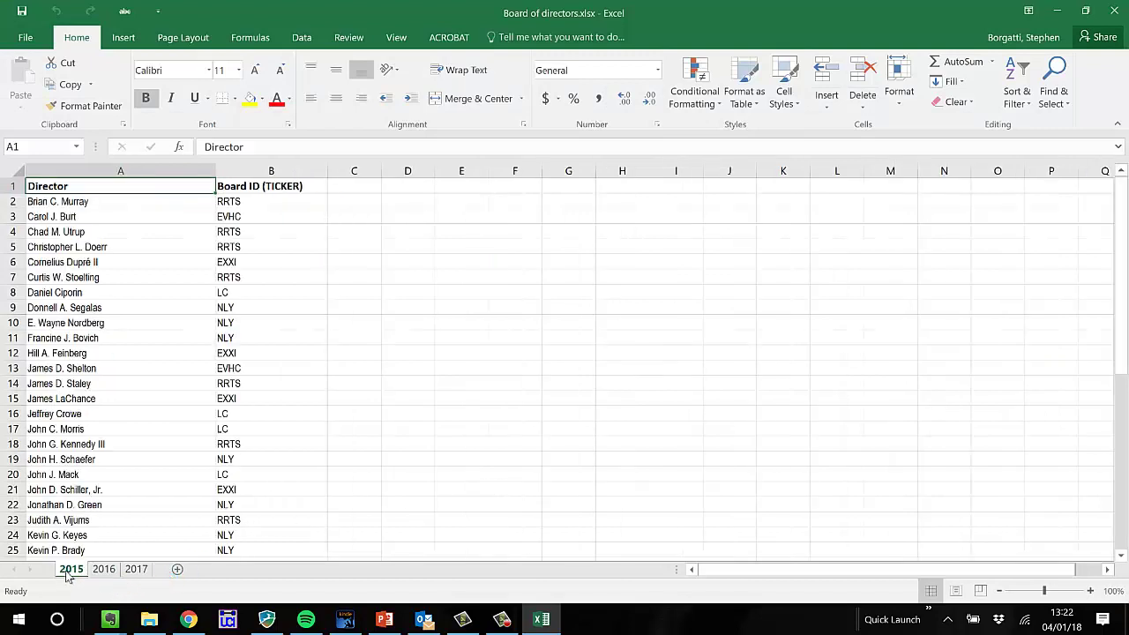
left_click(239, 248)
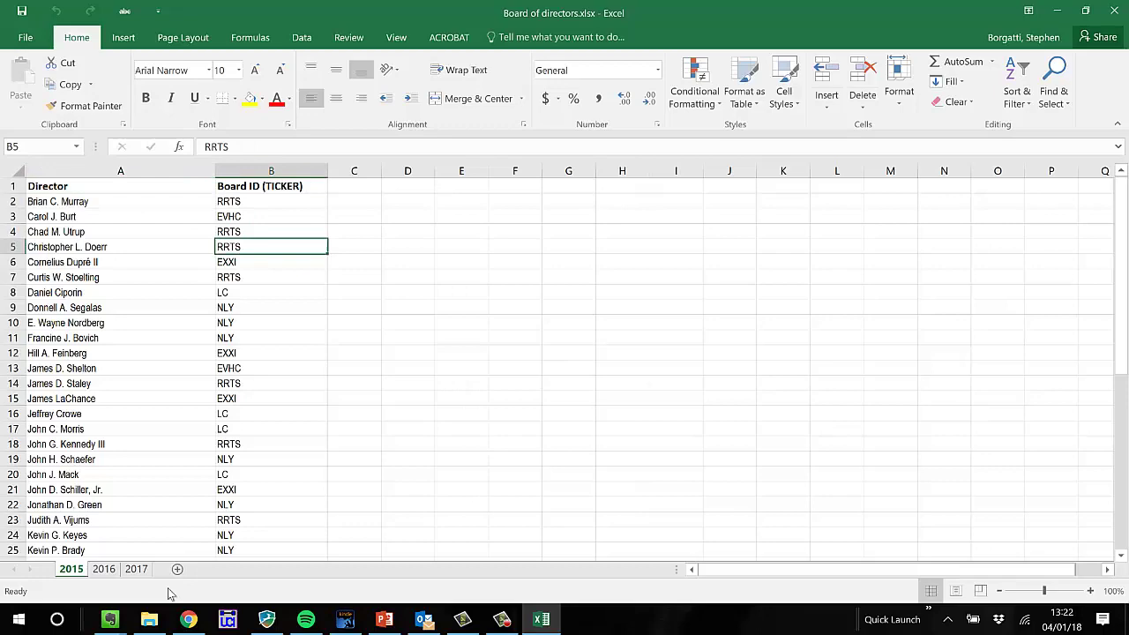
left_click(105, 570)
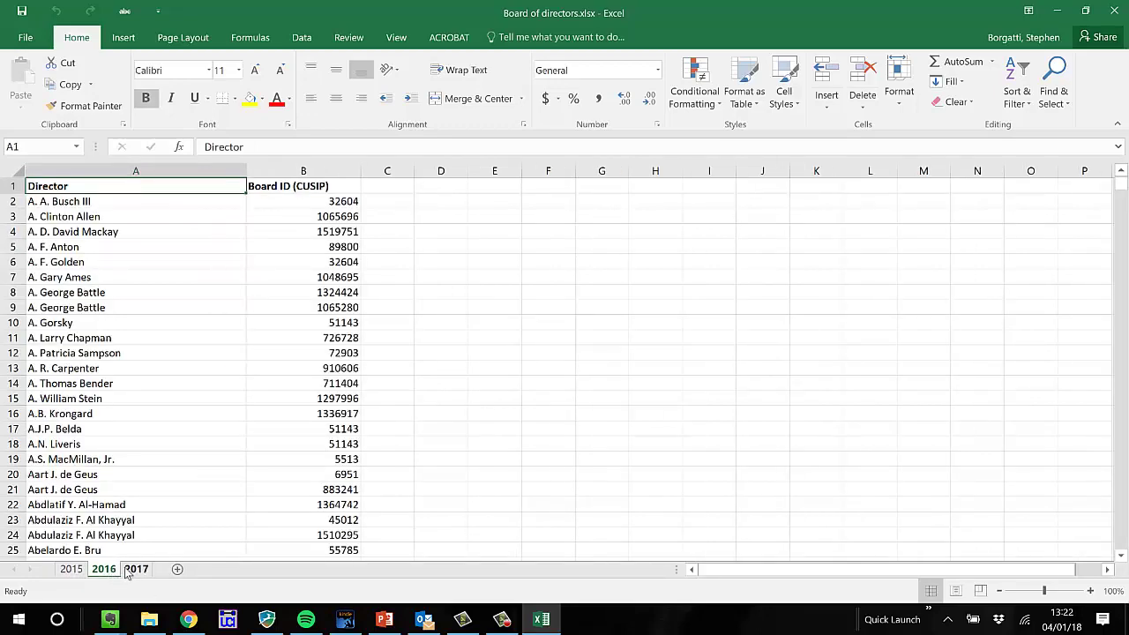
left_click(135, 569)
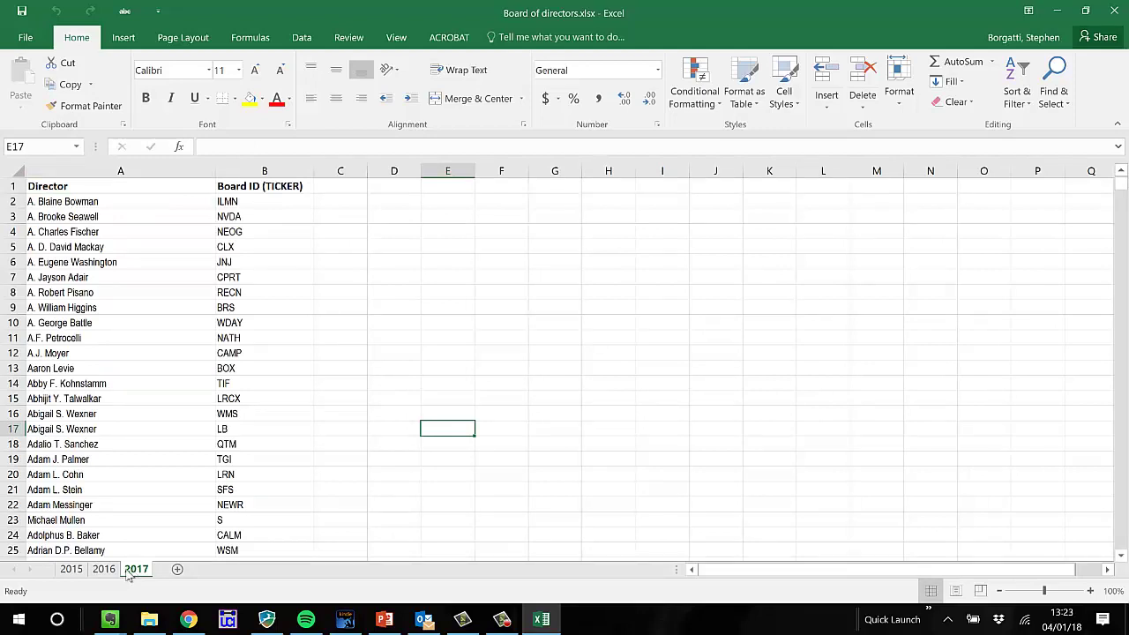
- Copy the 2015 Director and ticker columns into a new blank sheet
left_click(71, 569)
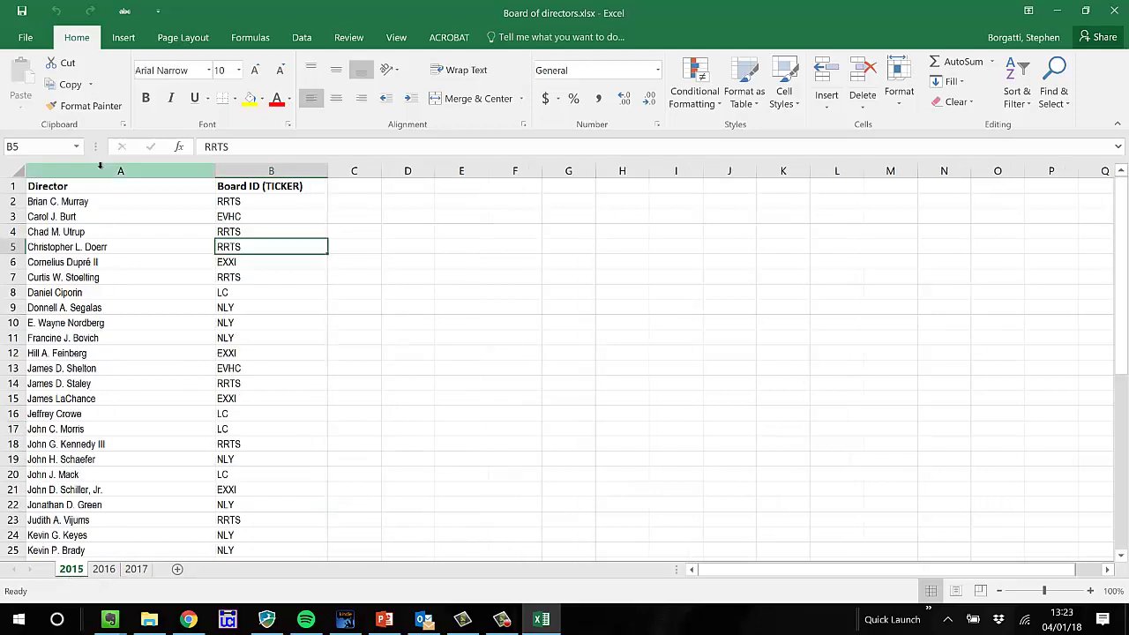
left_click_drag(100, 168, 299, 166)
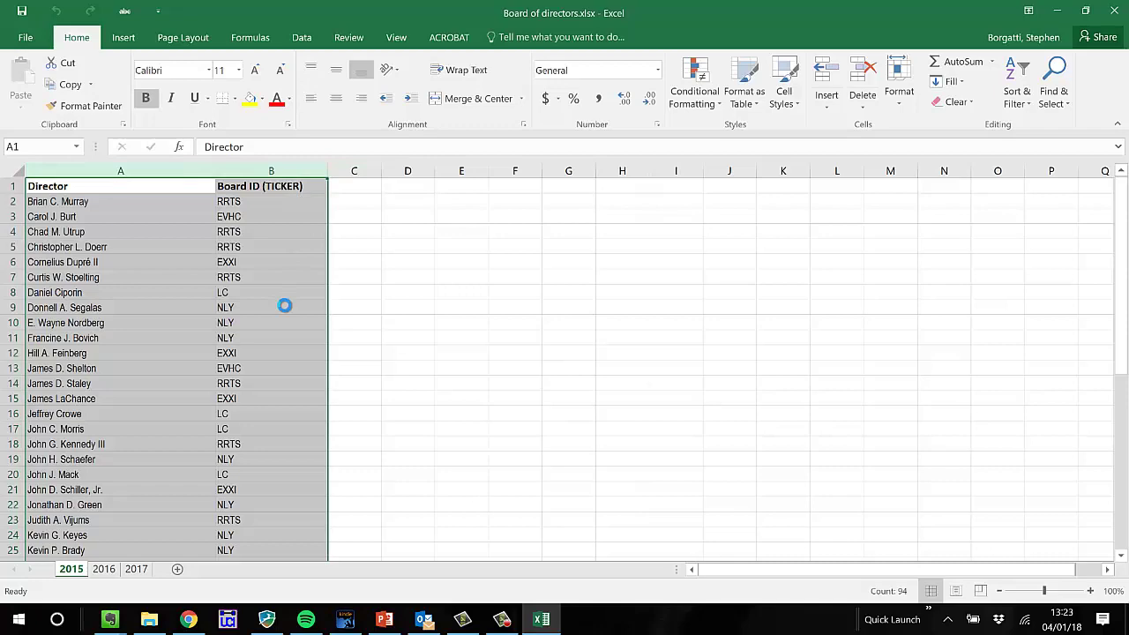
key("ctrl+c")
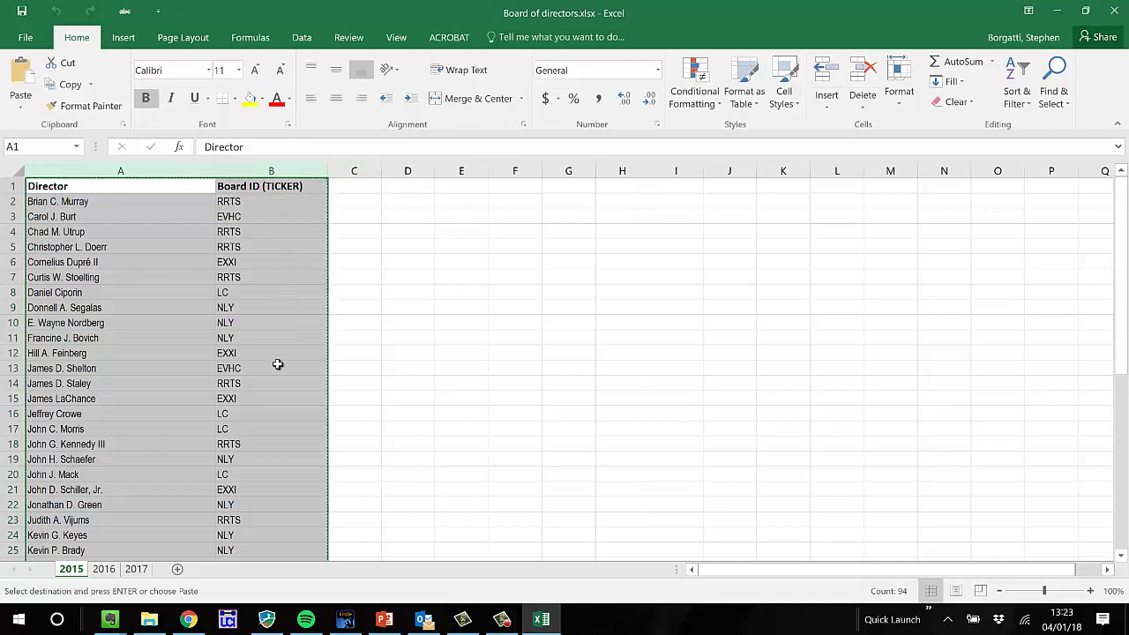
left_click(177, 569)
key("ctrl+v")
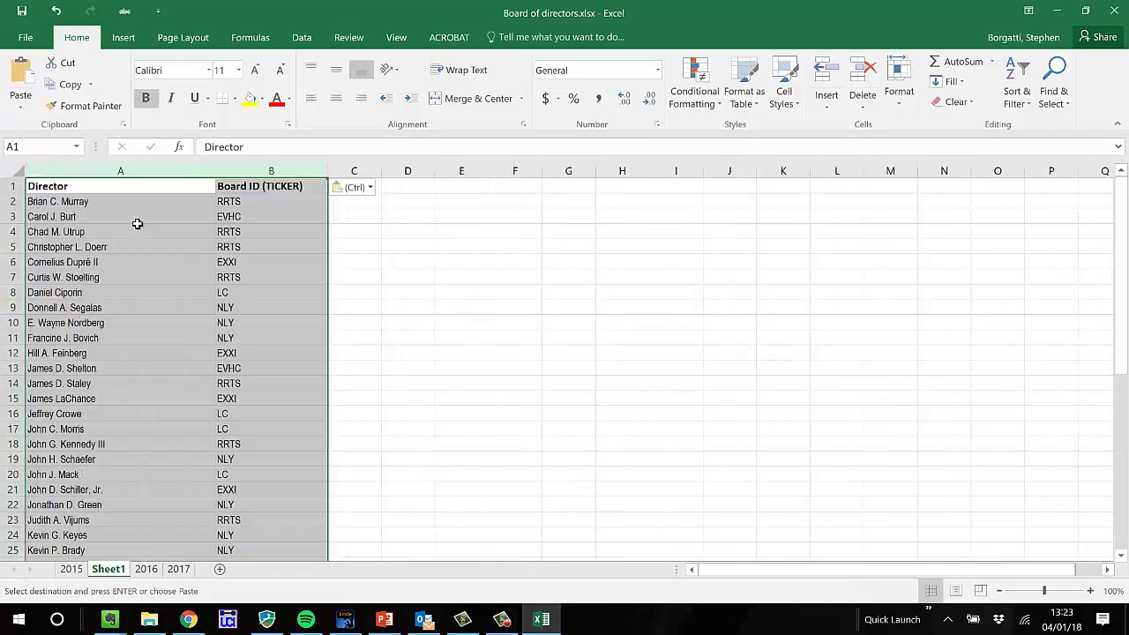
- Append the full 2017 director–ticker list below the 2015 entries at row 48
left_click(184, 571)
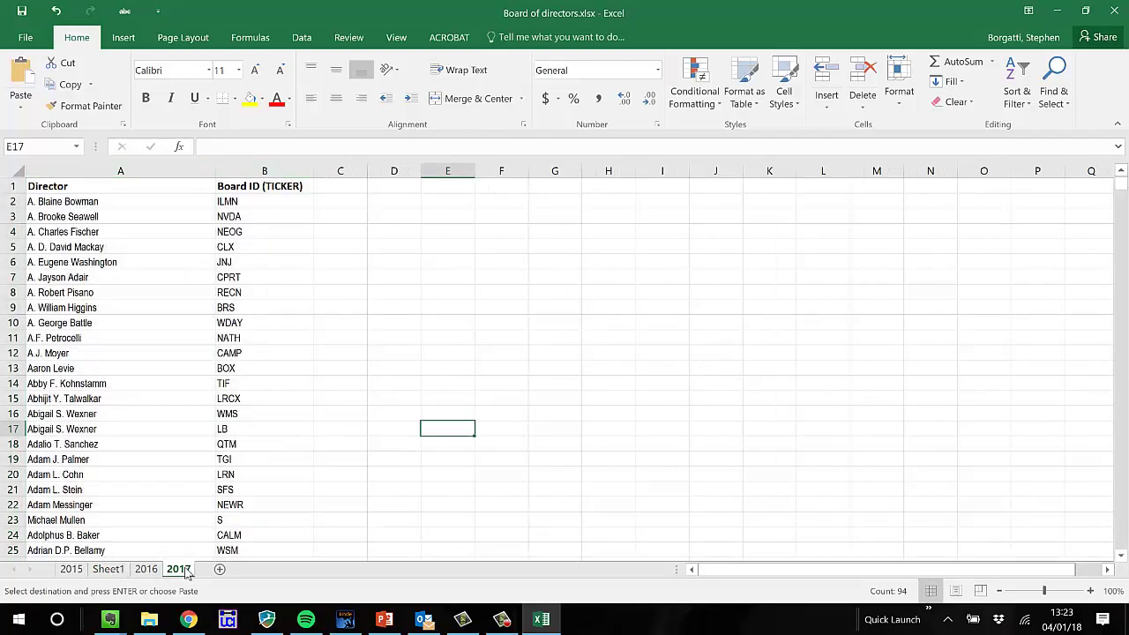
left_click(101, 193)
key("ctrl+shift+End")
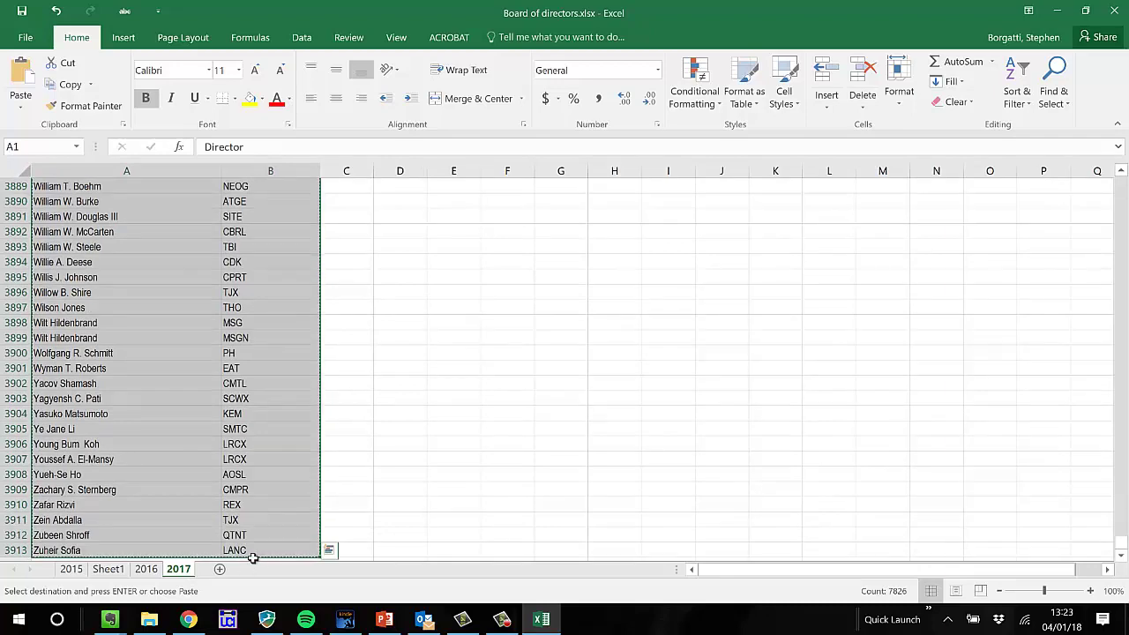
left_click(109, 569)
scroll(156, 445, "down", 20)
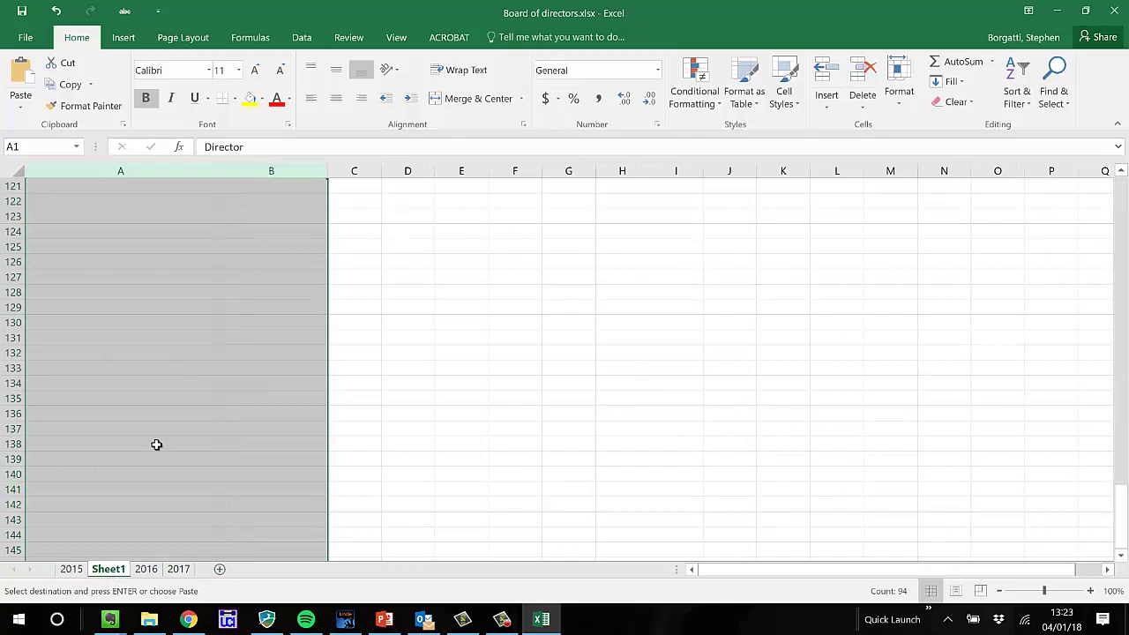
scroll(156, 444, "up", 18)
scroll(156, 445, "up", 9)
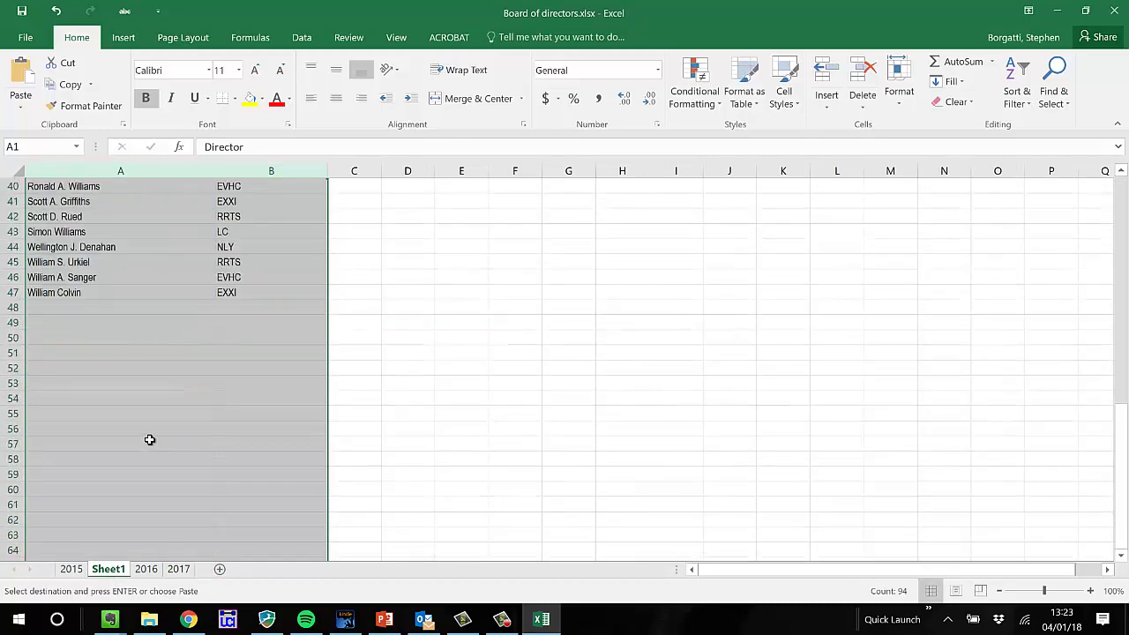
left_click(91, 307)
key("ctrl+v")
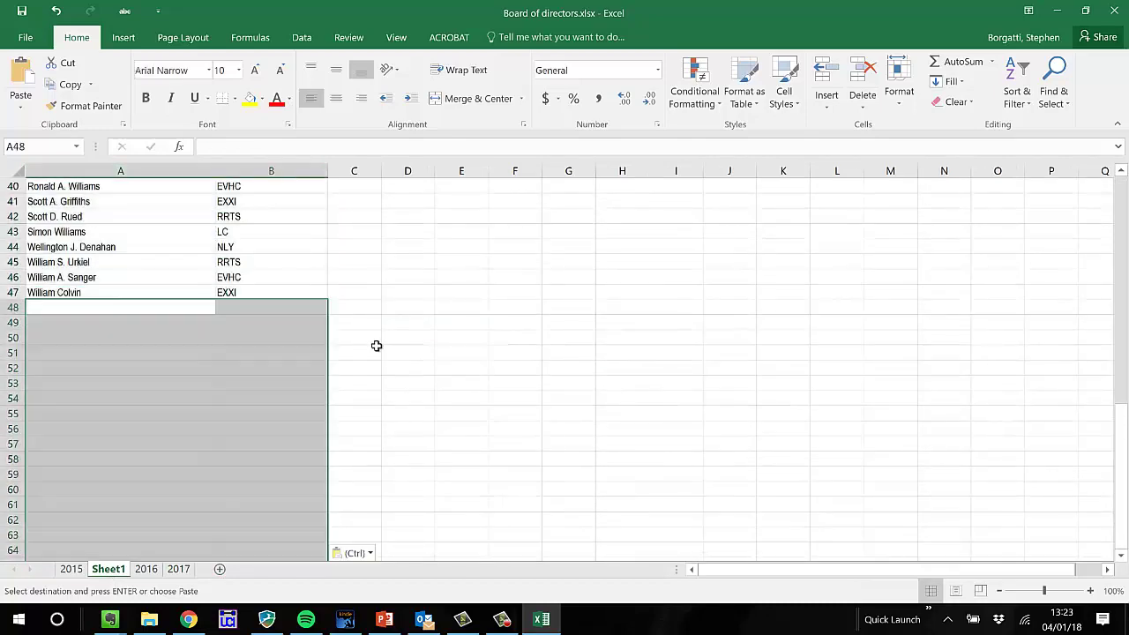
- Delete the duplicated header row 48
left_click(14, 308)
right_click(16, 311)
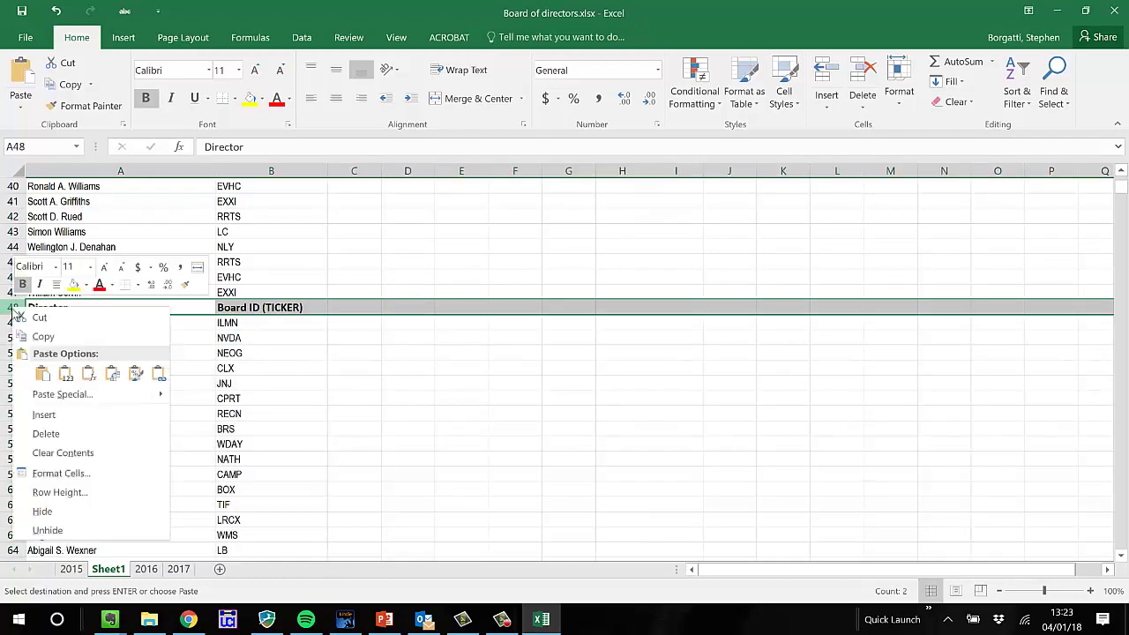
left_click(55, 433)
- Copy Sheet1's combined Director and Board ID (TICKER) columns A:B
scroll(122, 271, "up", 13)
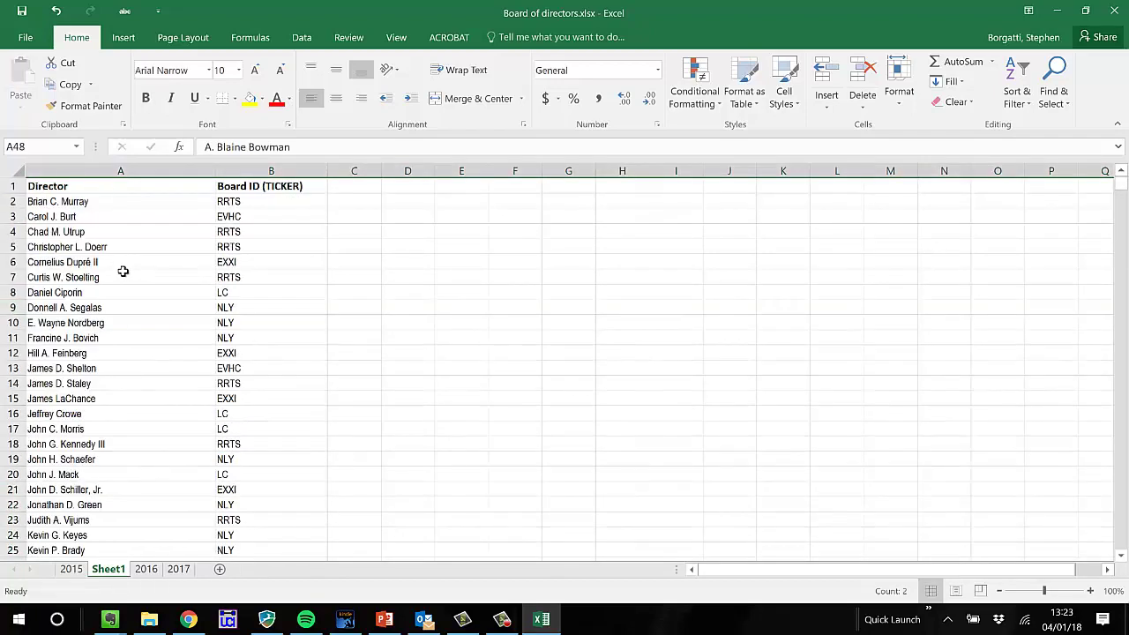
key("ctrl+Home")
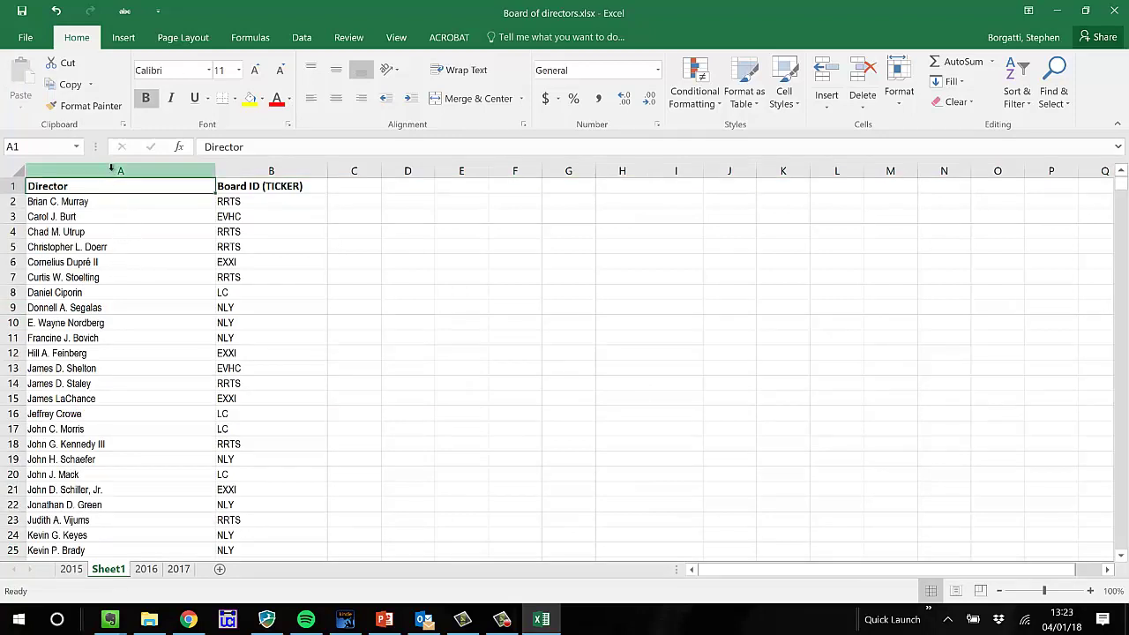
left_click_drag(112, 170, 300, 181)
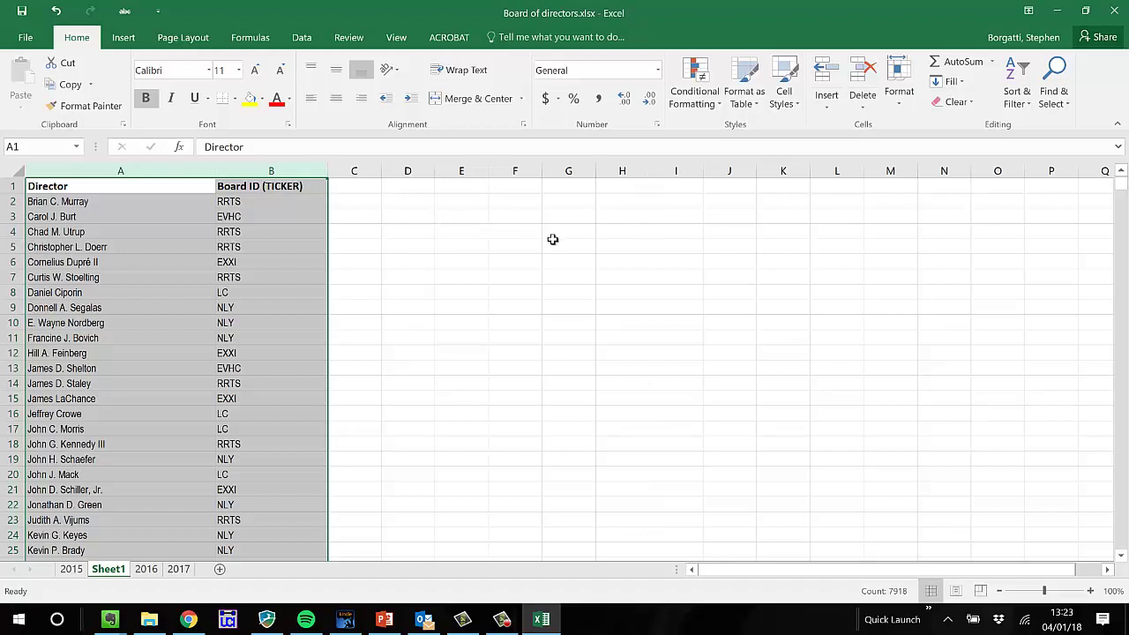
key("ctrl+c")
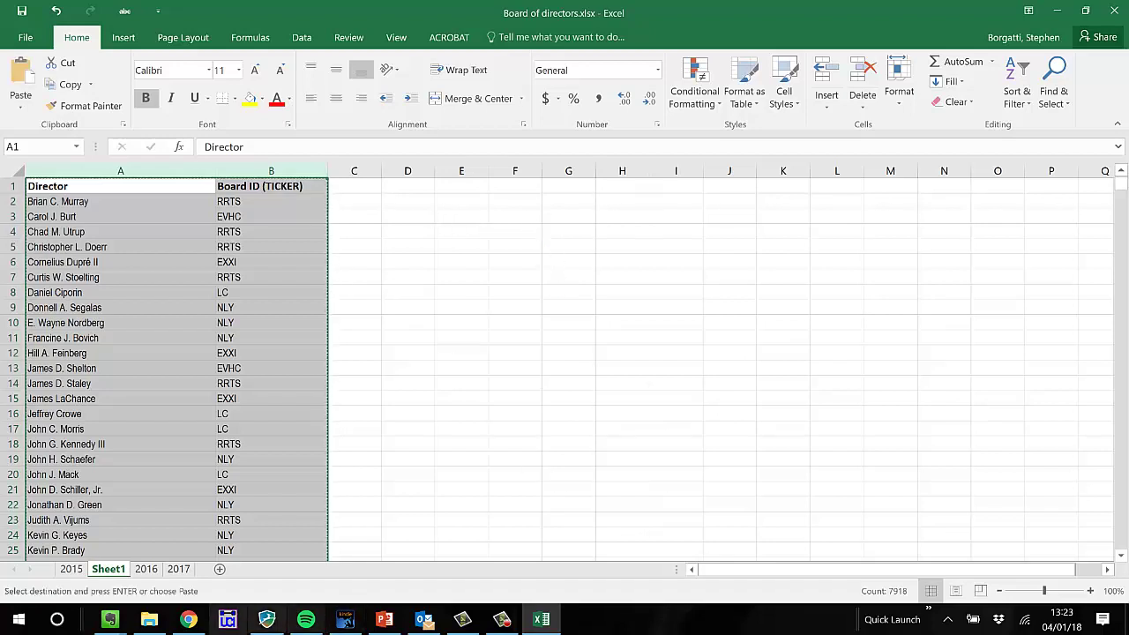
left_click(227, 620)
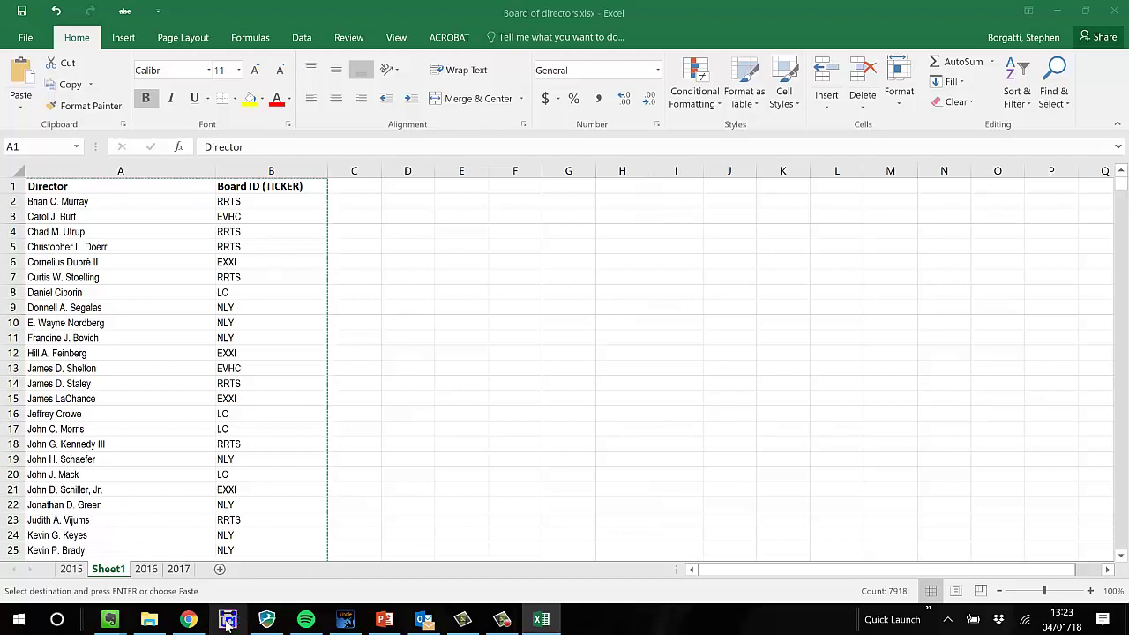
- Load the copied list into UCINET's DL Editor as Edgelist2 (person to event ties)
left_click(227, 621)
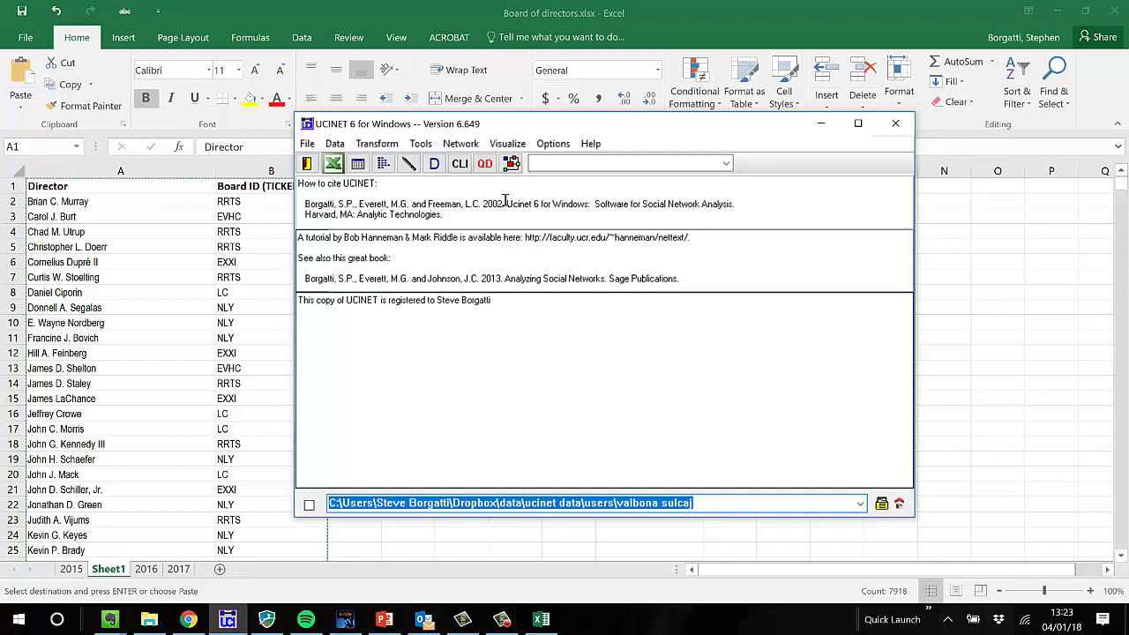
left_click(383, 165)
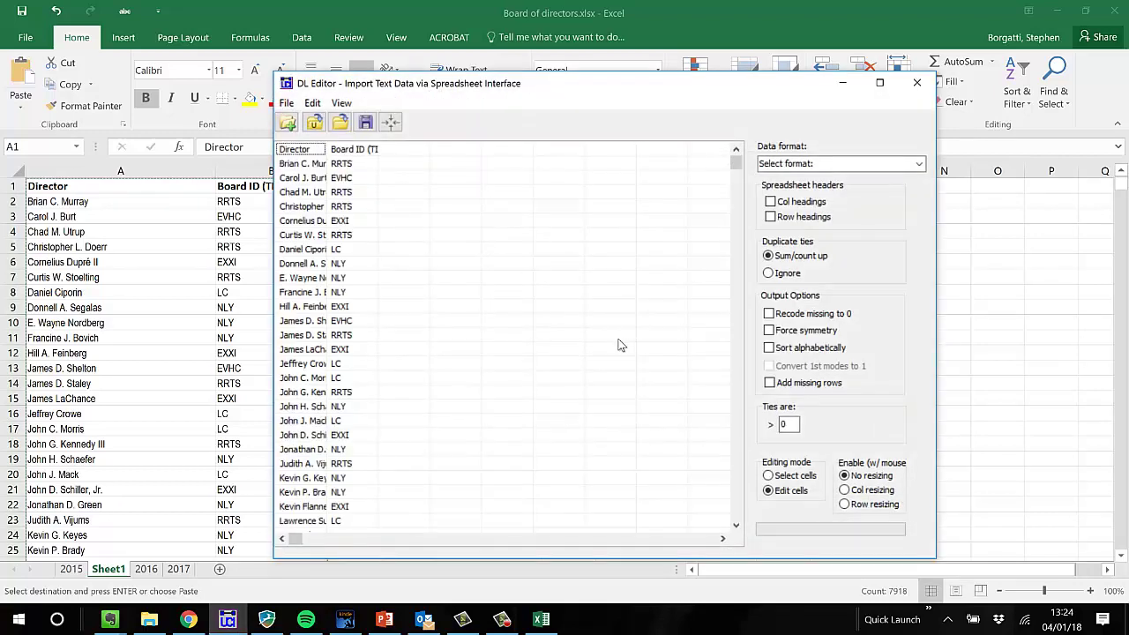
left_click(918, 164)
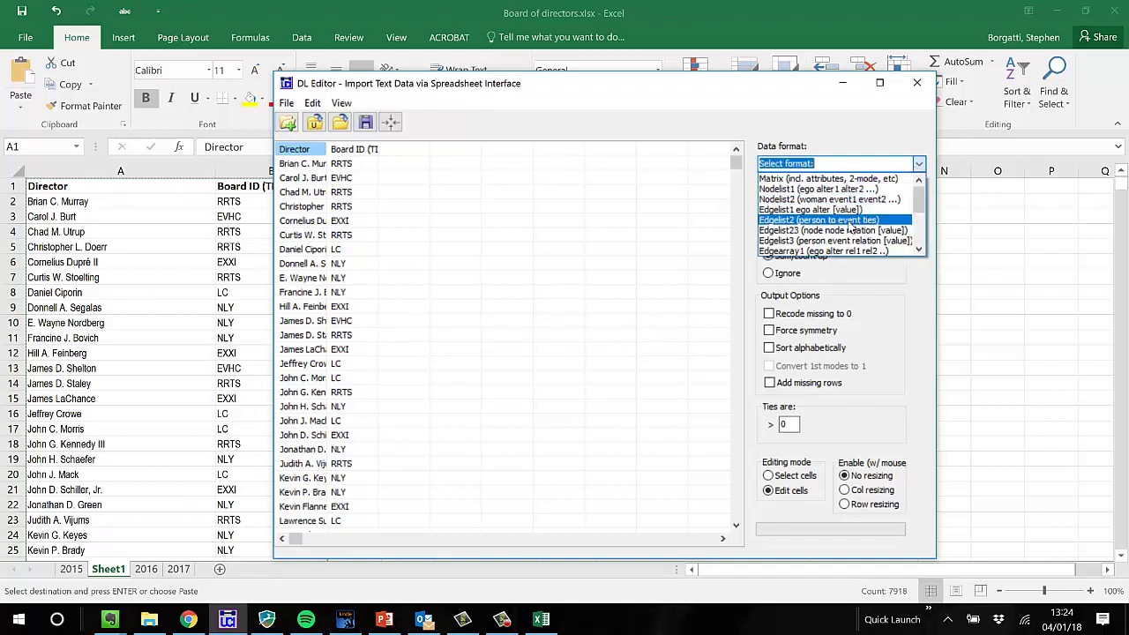
left_click(851, 221)
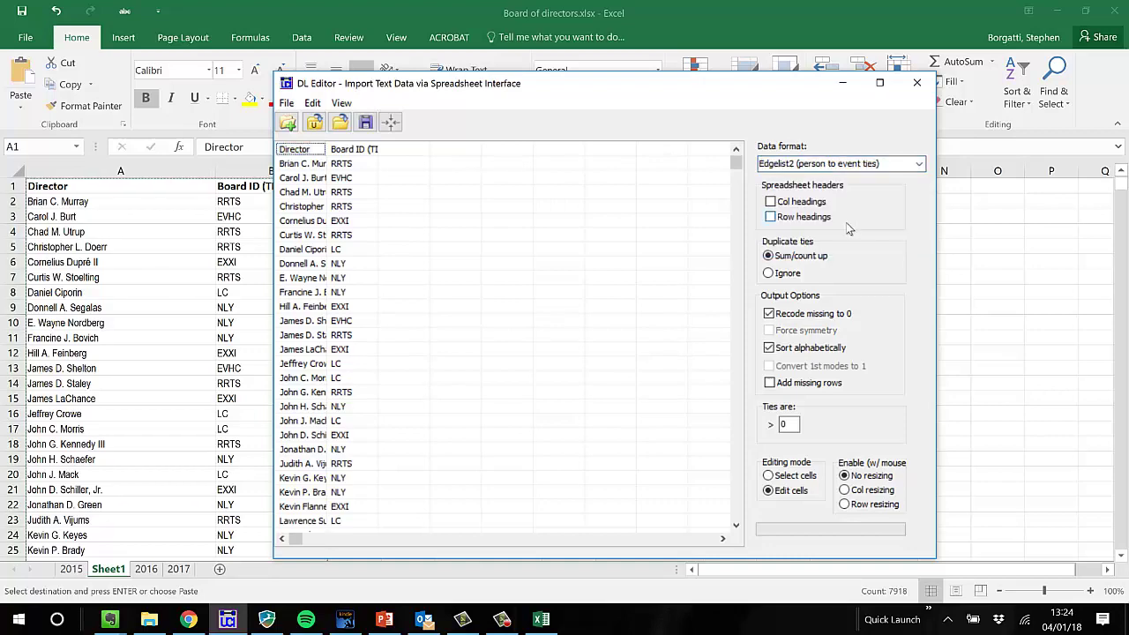
- Save the DL Editor data as a UCINET dataset named 1517
left_click(367, 124)
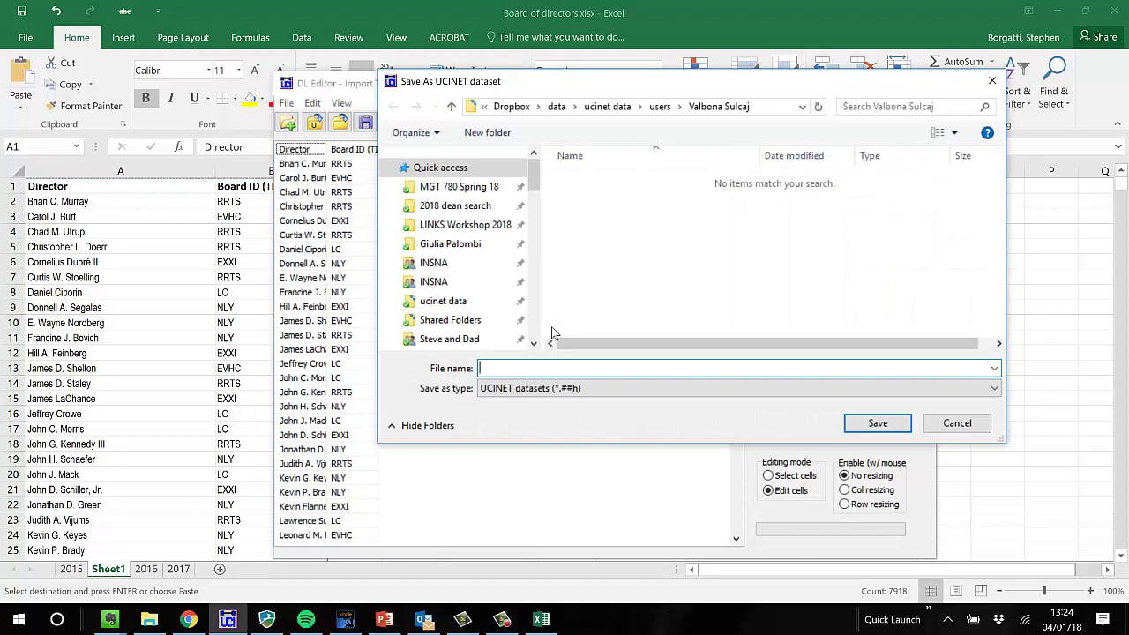
type("15")
key("BackSpace")
type("17")
left_click(872, 425)
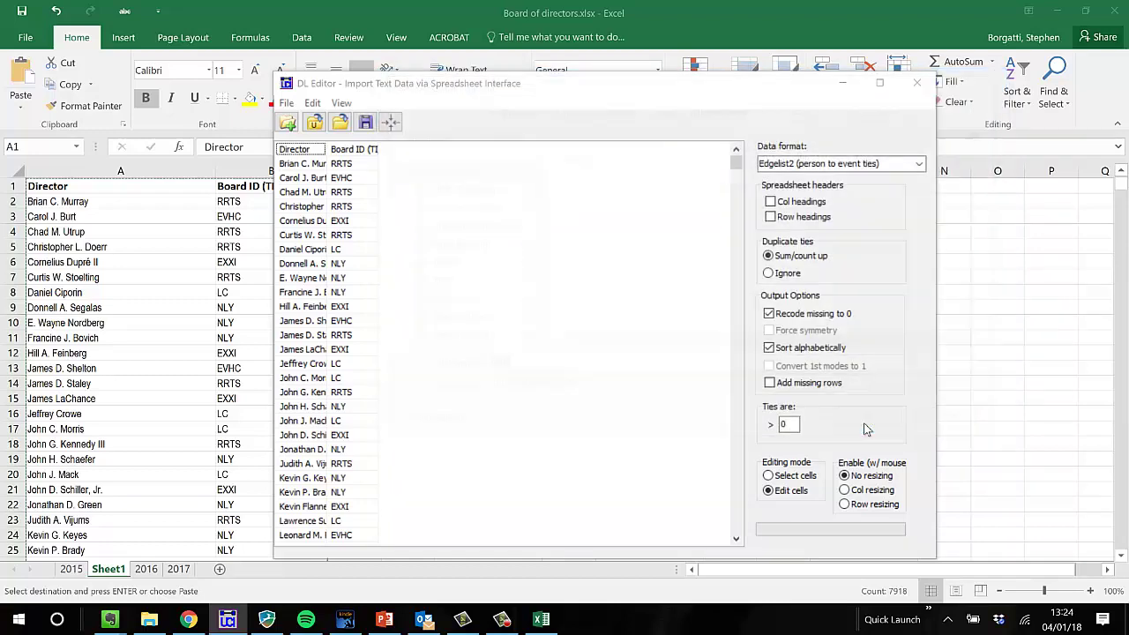
- Close the DL Editor and the ucinetlog1.txt import log in WordPad
left_click(917, 89)
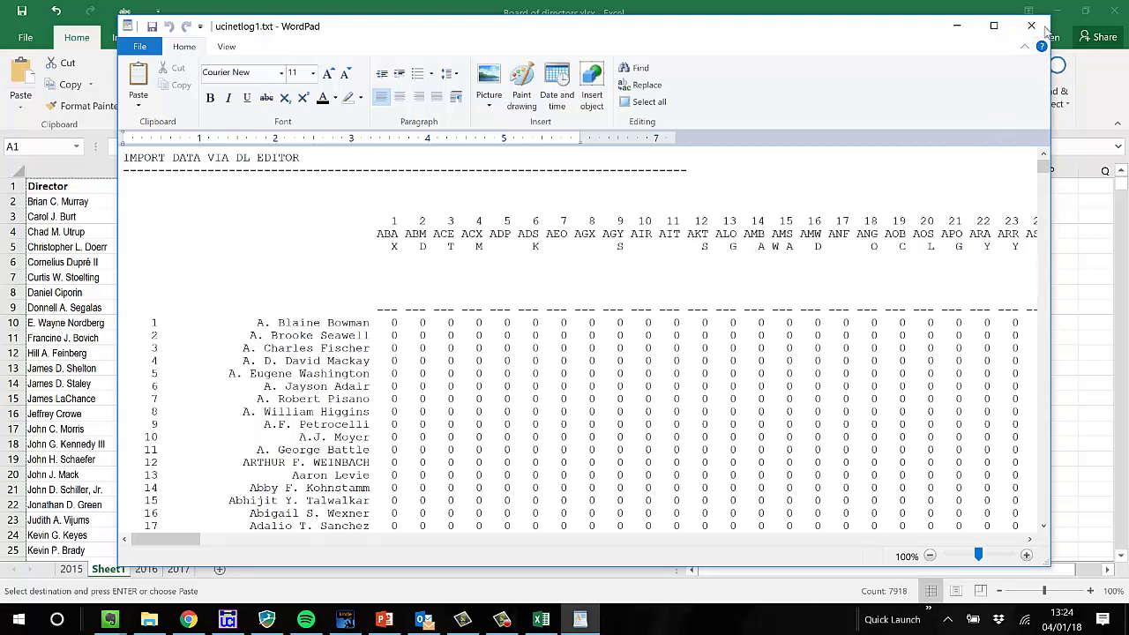
left_click(1041, 27)
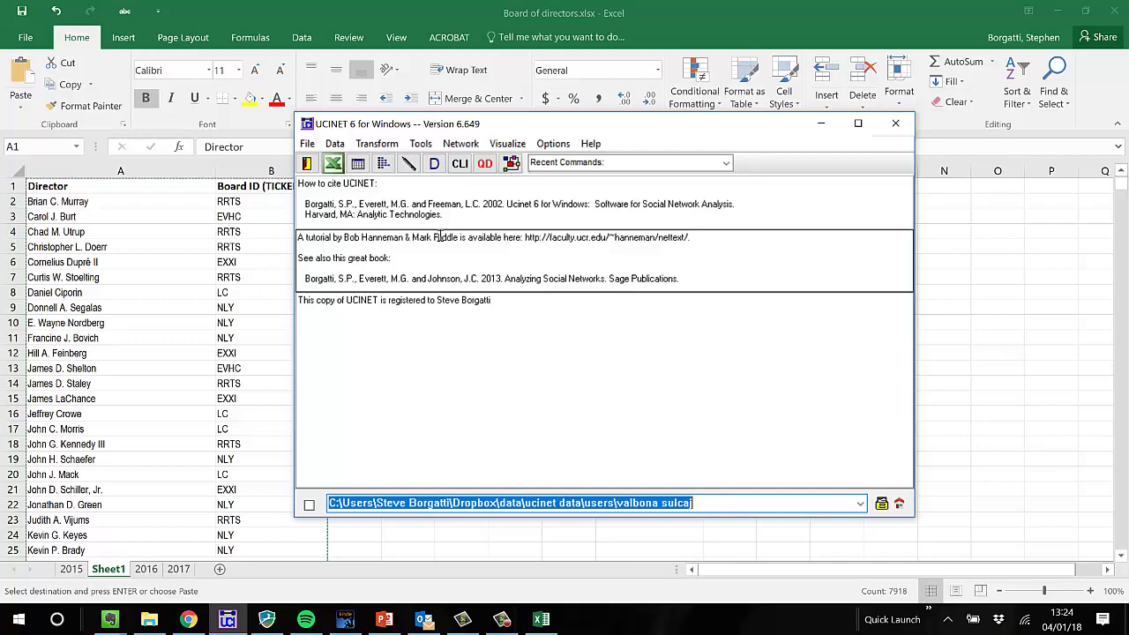
- In the command line, compute y = xbx(1517) and draw network y in NetDraw
left_click(460, 163)
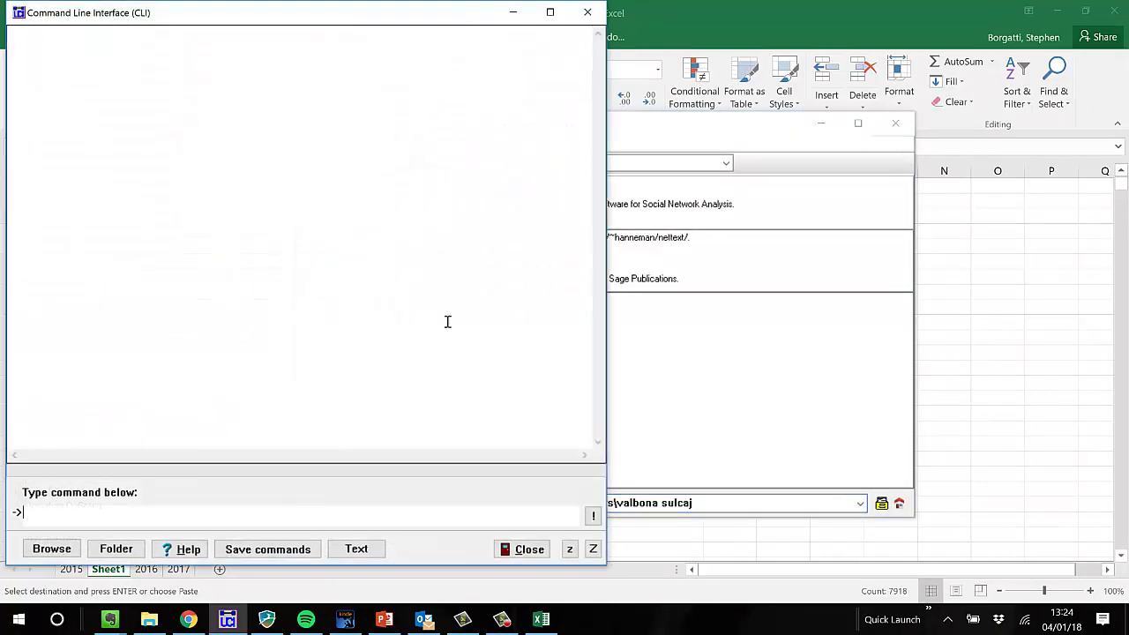
type("y = x")
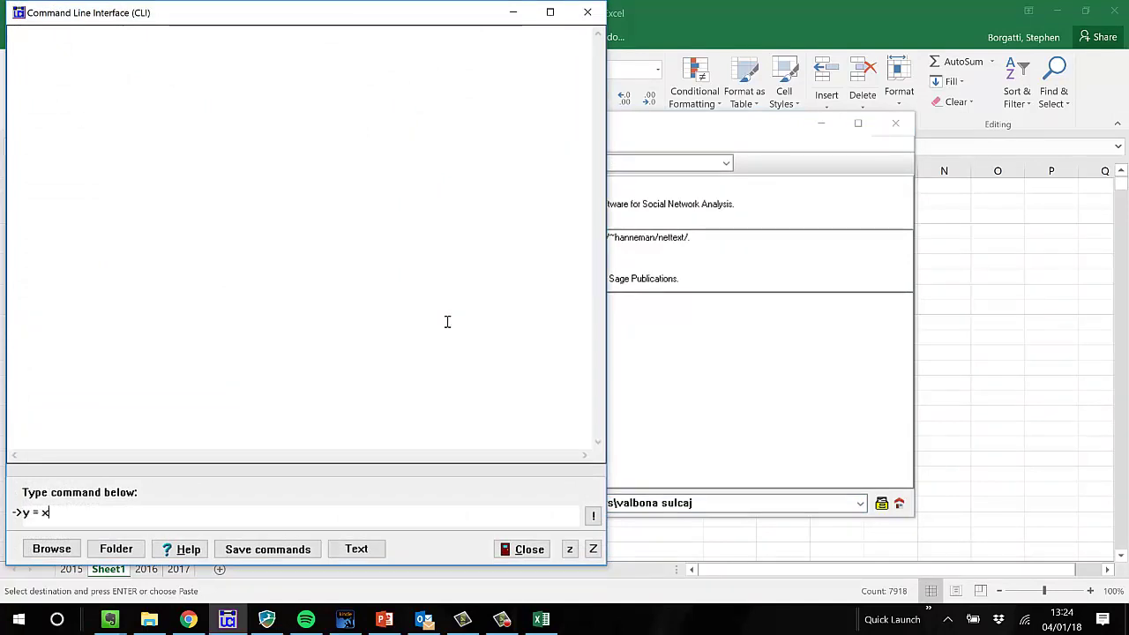
type("bx(")
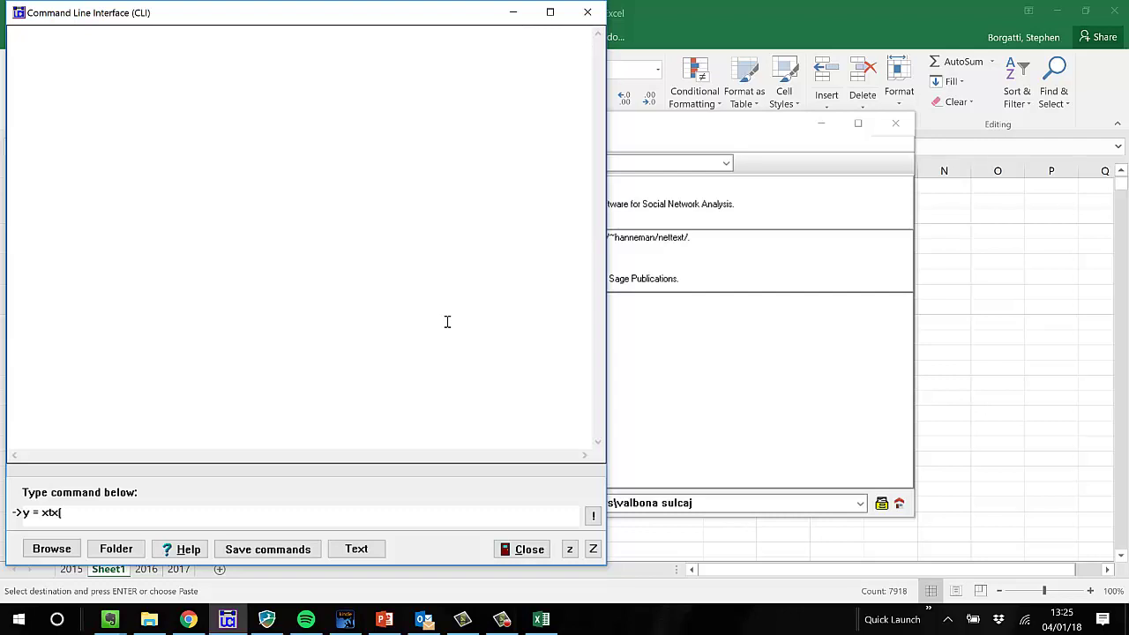
type("1517)")
key("Return")
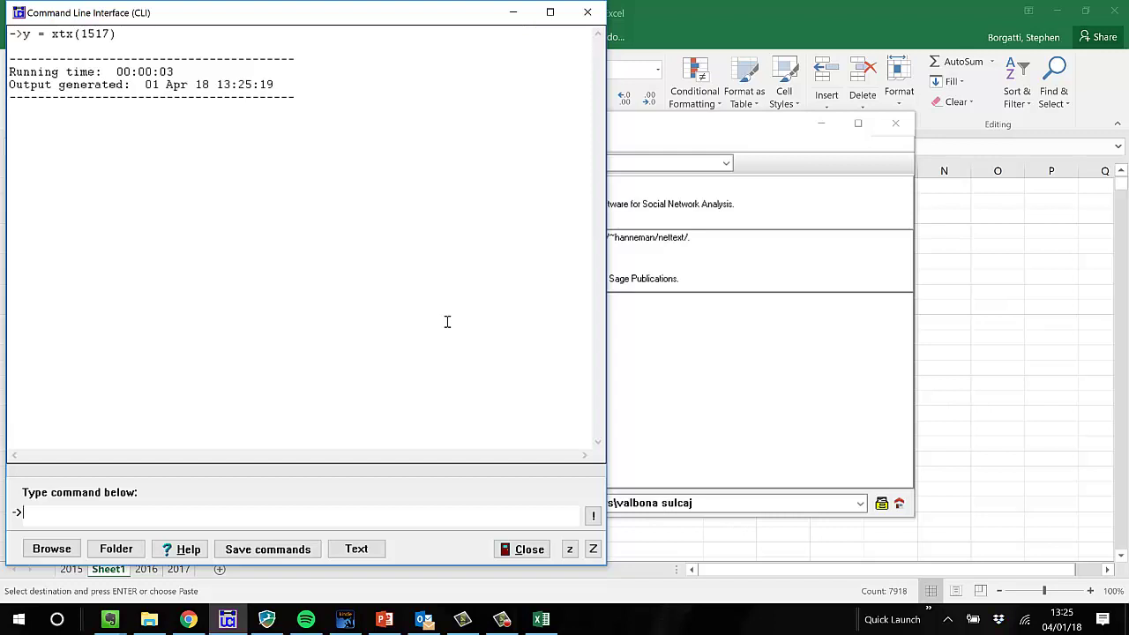
type("draw")
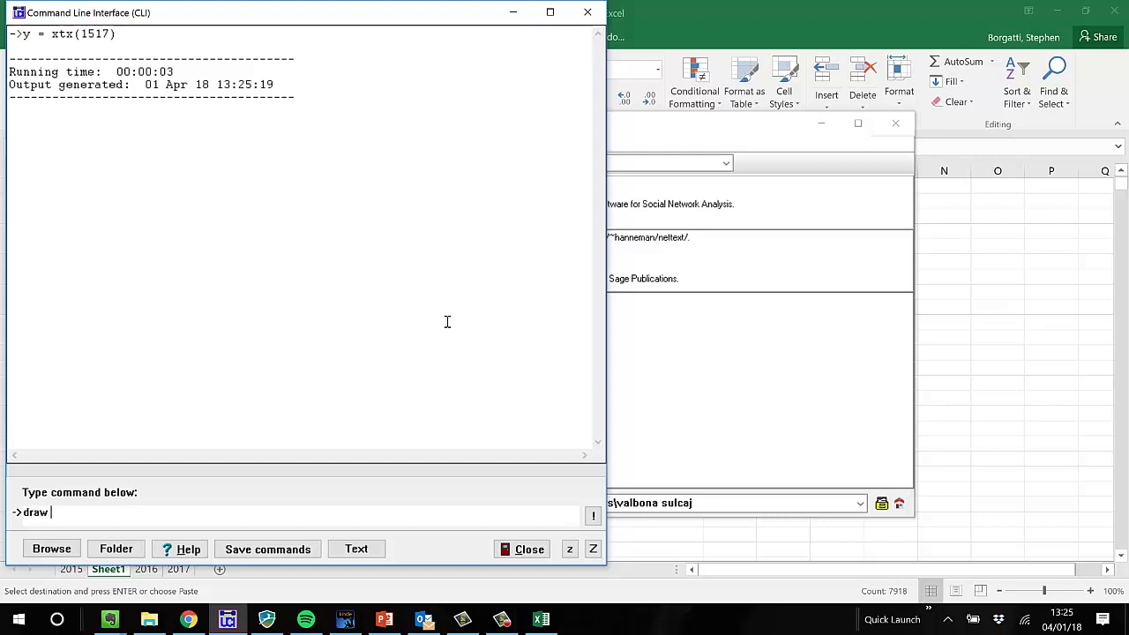
type(" y")
key("Return")
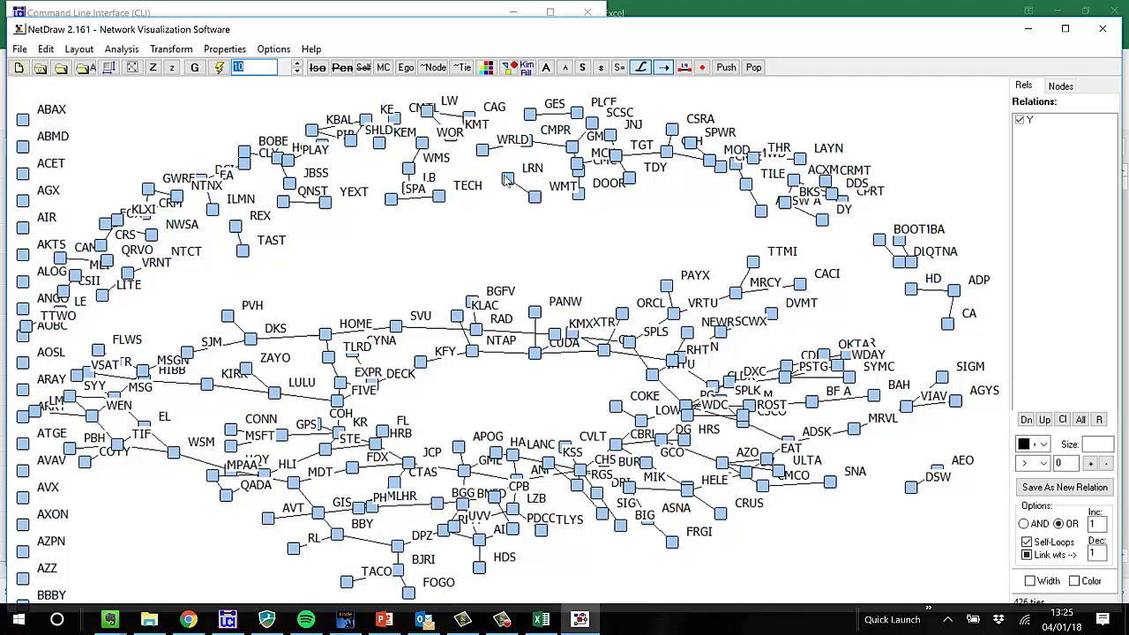
- Nudge the LRN node, keep only the main component, and recompute the layout
left_click_drag(507, 179, 532, 207)
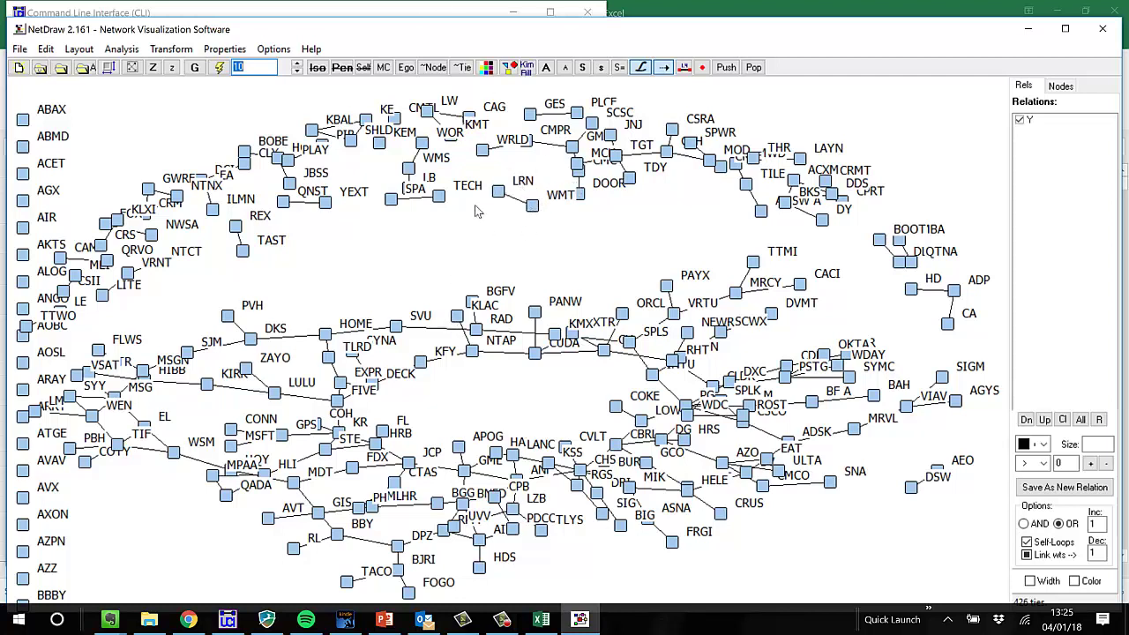
left_click(383, 68)
left_click(222, 71)
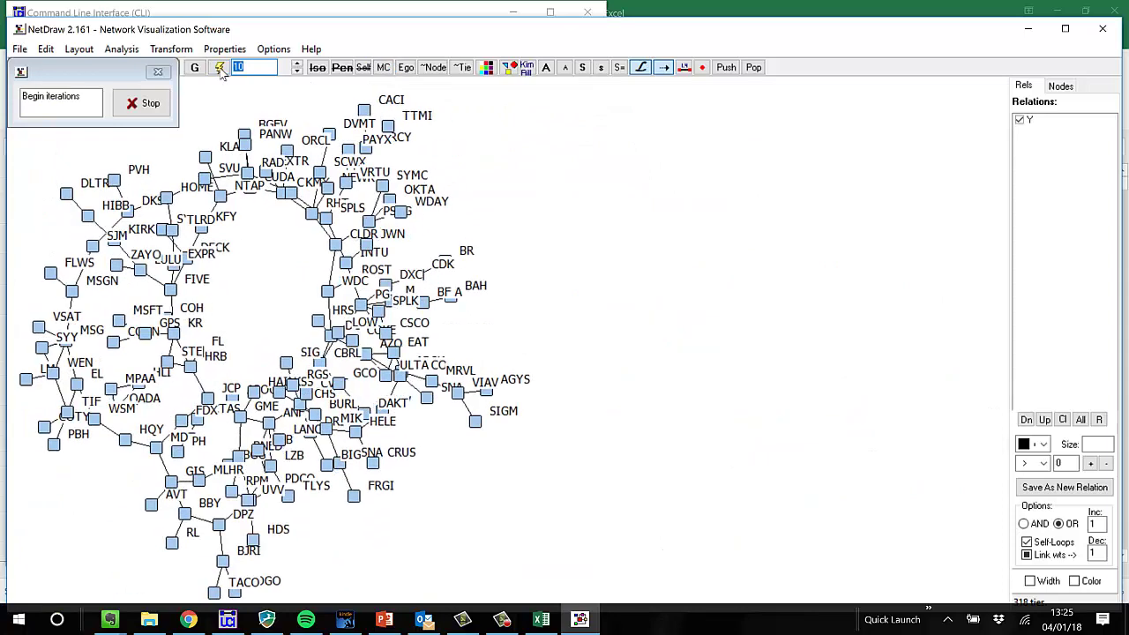